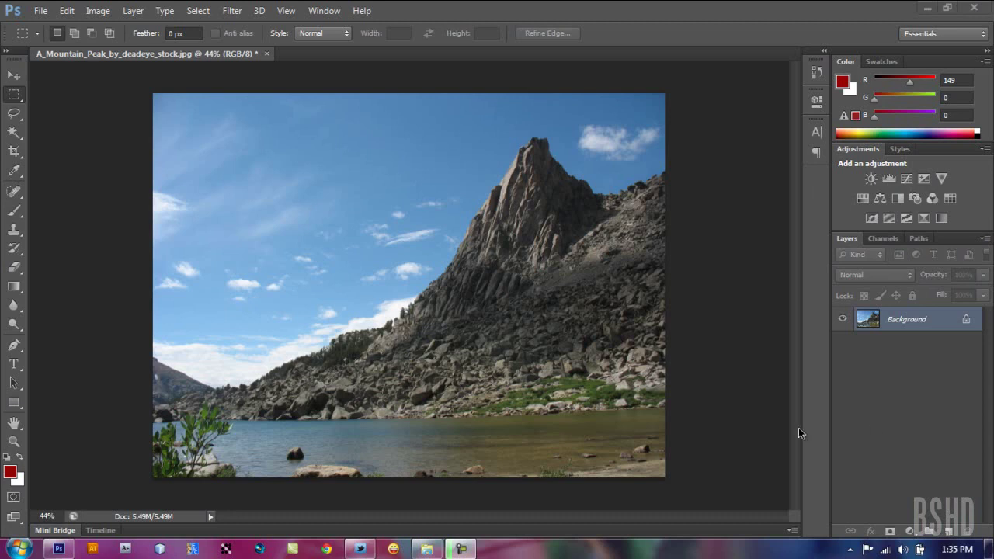
Add a Selective Color layer and set its Cyans to Cyan -2 and Magenta +65
left_click(911, 534)
left_click(912, 536)
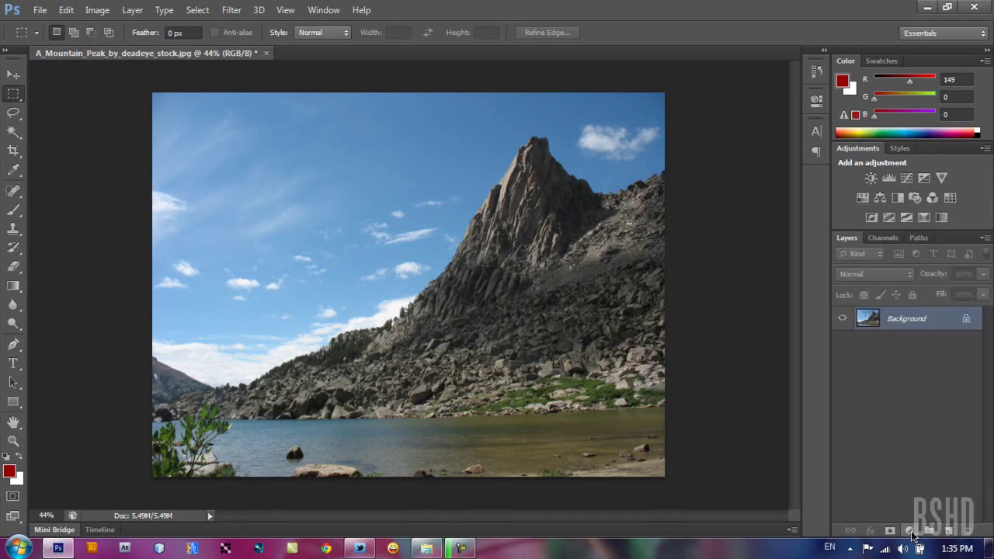
left_click(909, 531)
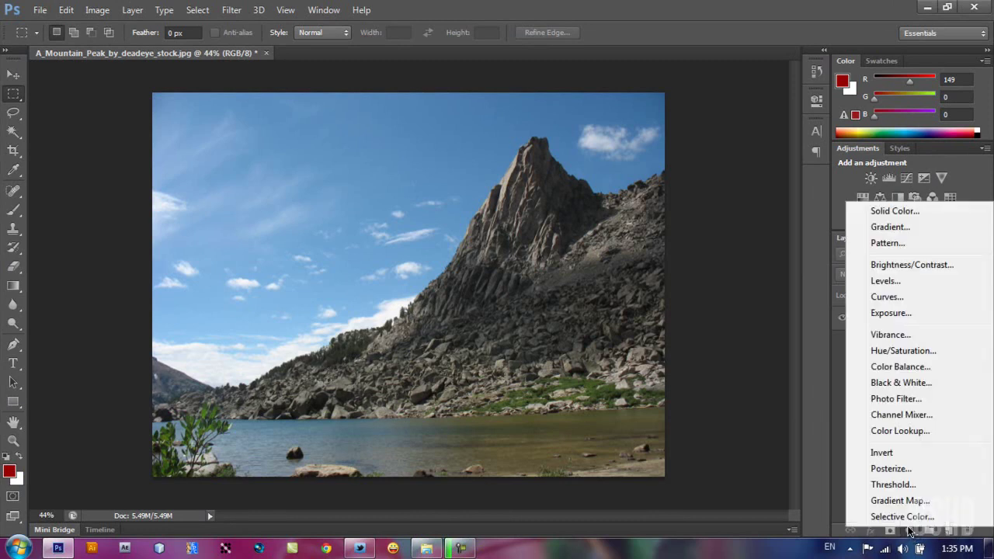
left_click(908, 517)
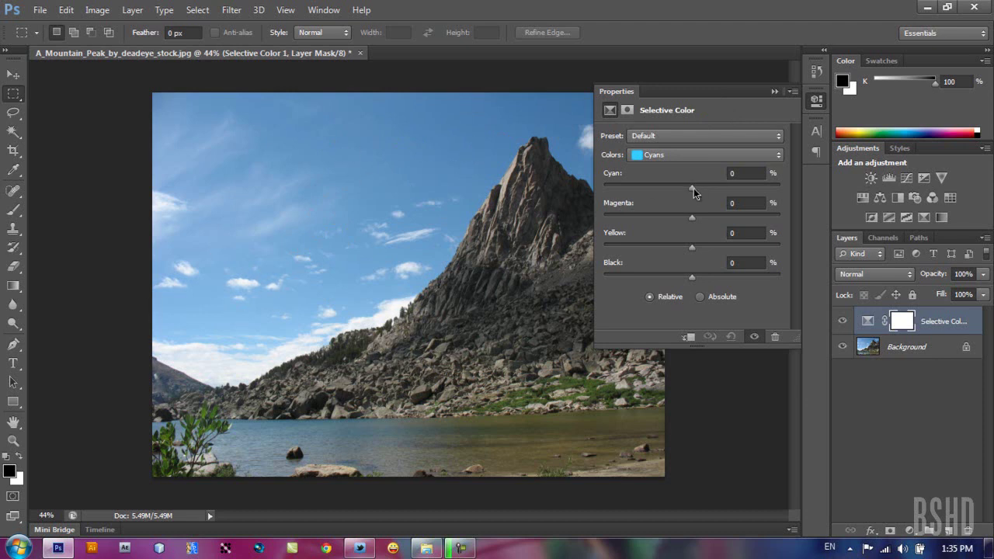
mouse_move(694, 188)
left_mouse_down()
mouse_move(678, 185)
mouse_move(803, 187)
mouse_move(608, 198)
mouse_move(689, 191)
left_mouse_up()
left_click(695, 218)
left_click_drag(718, 219, 691, 217)
left_click_drag(718, 213, 749, 216)
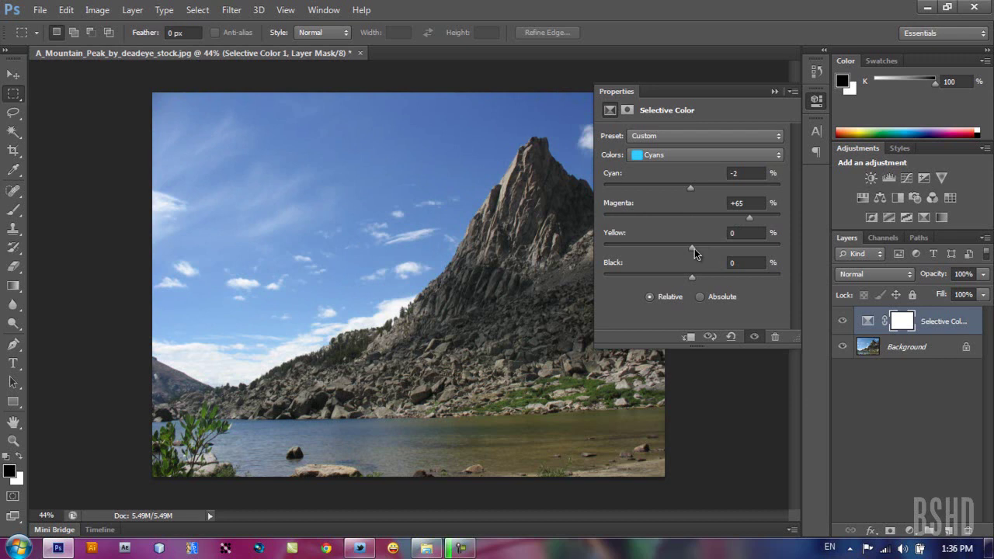
Raise the cyans' Yellow to -12 and Black to +7, then close the Selective Color settings
left_click_drag(694, 249, 700, 284)
mouse_move(700, 283)
left_mouse_down()
mouse_move(679, 278)
mouse_move(699, 284)
left_mouse_up()
left_click(817, 106)
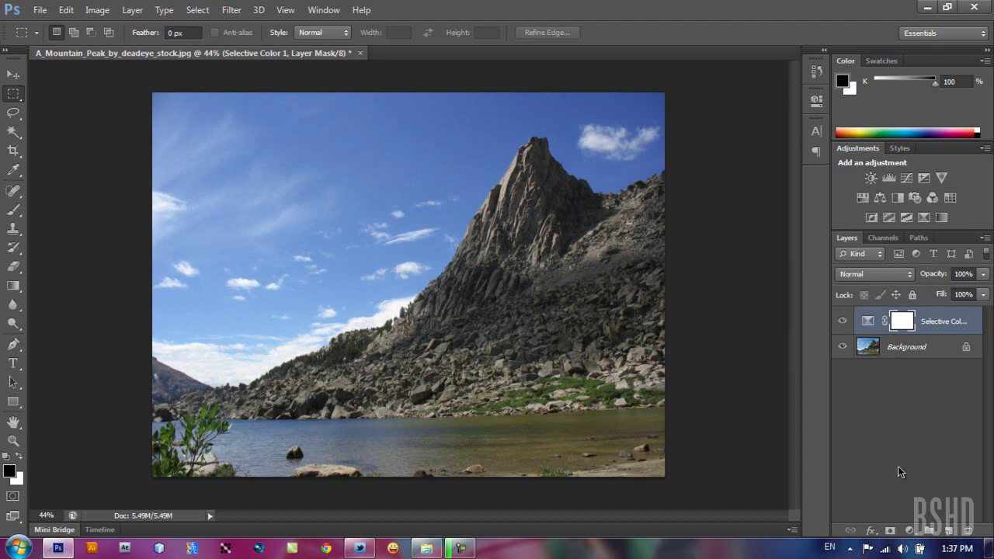
Add a Gradient Map layer using the Black, White preset gradient and close its settings
left_click(910, 531)
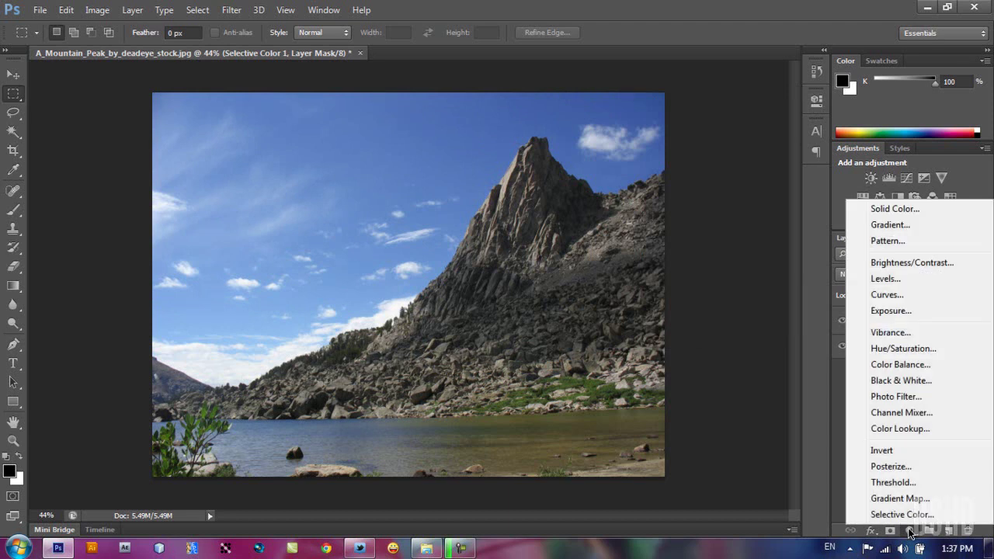
left_click(910, 499)
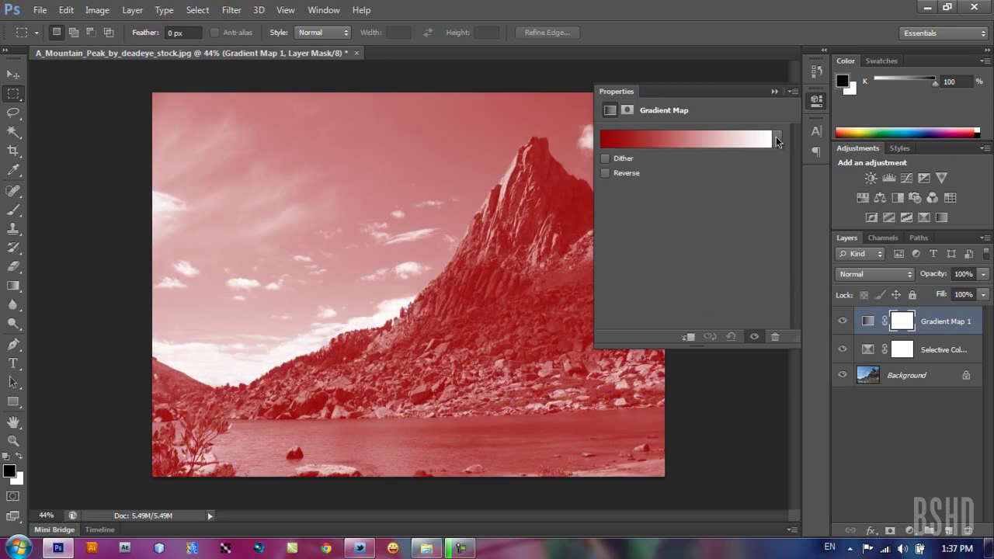
left_click(777, 139)
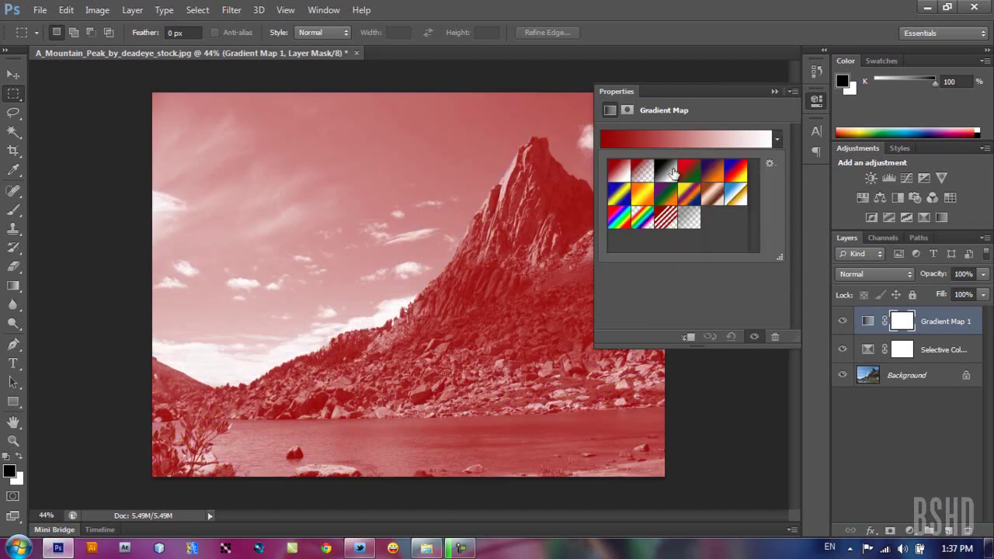
left_click(671, 173)
left_click(790, 155)
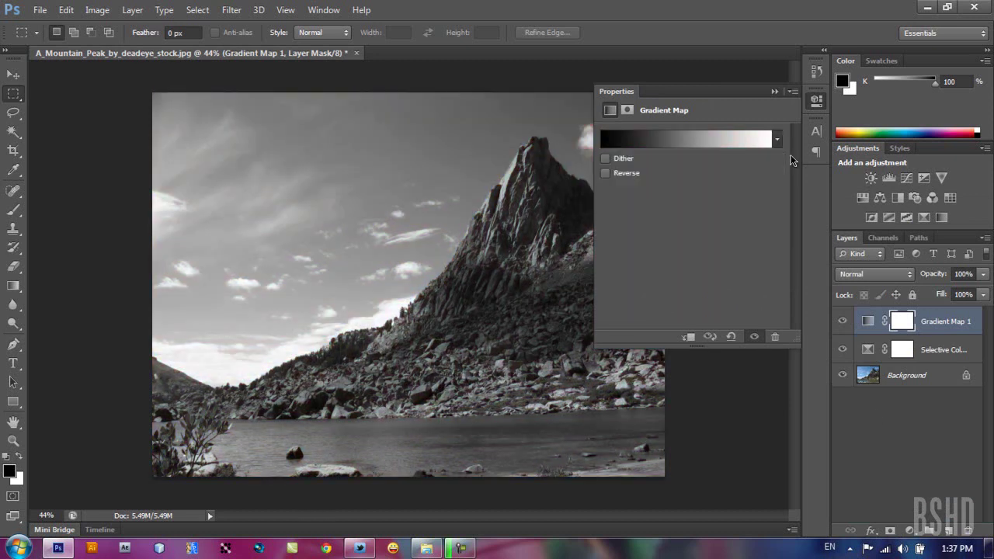
left_click(815, 101)
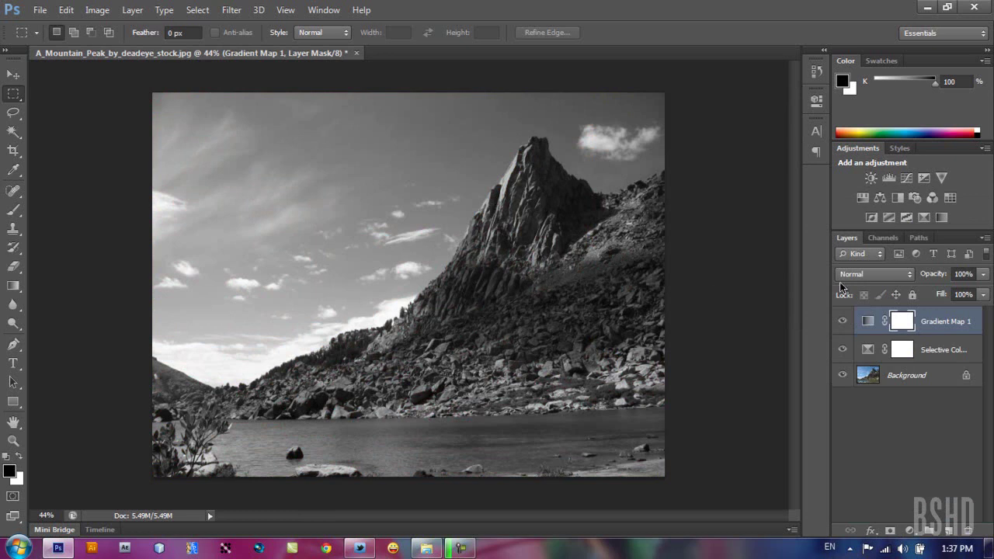
After trying Multiply and Overlay, set the Gradient Map layer's blend mode to Soft Light
left_click(878, 274)
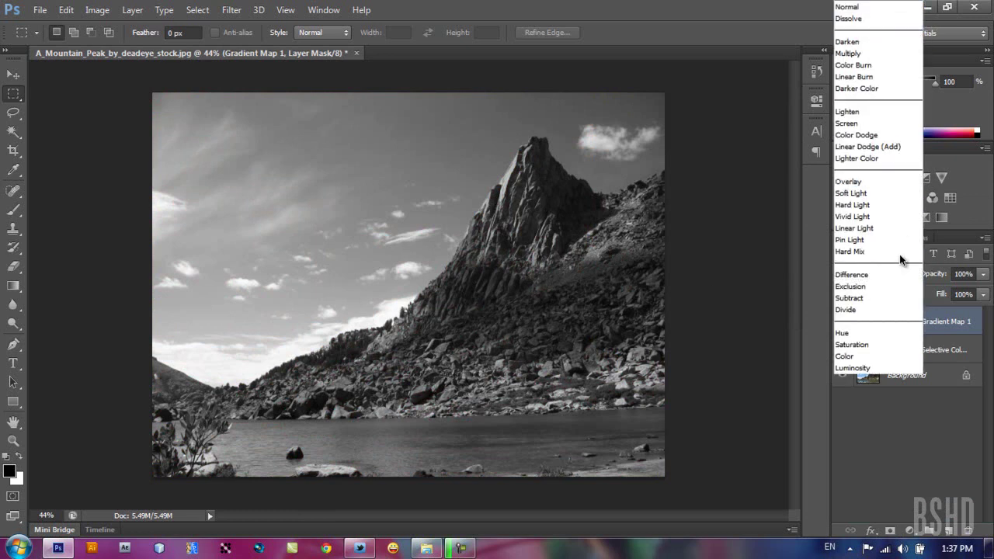
left_click(957, 439)
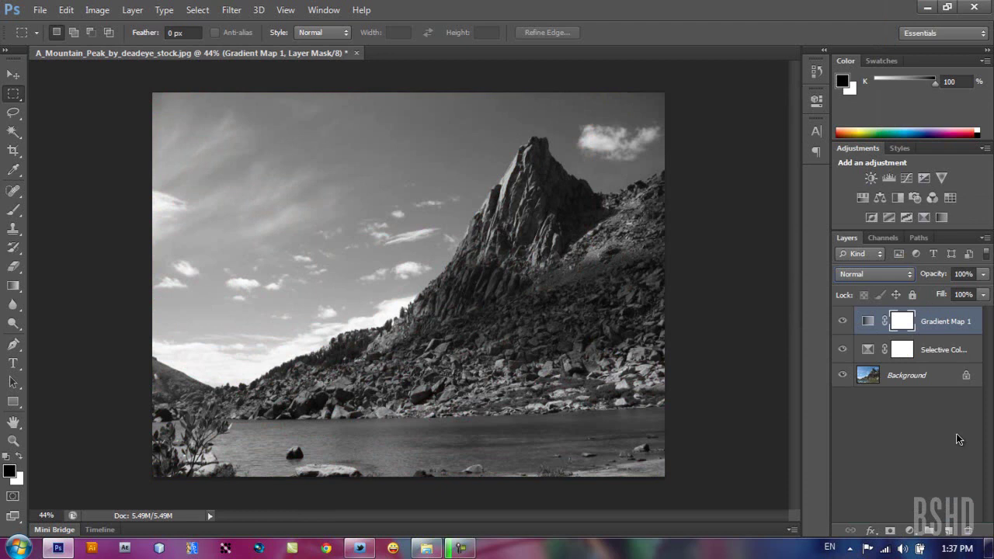
left_click(911, 275)
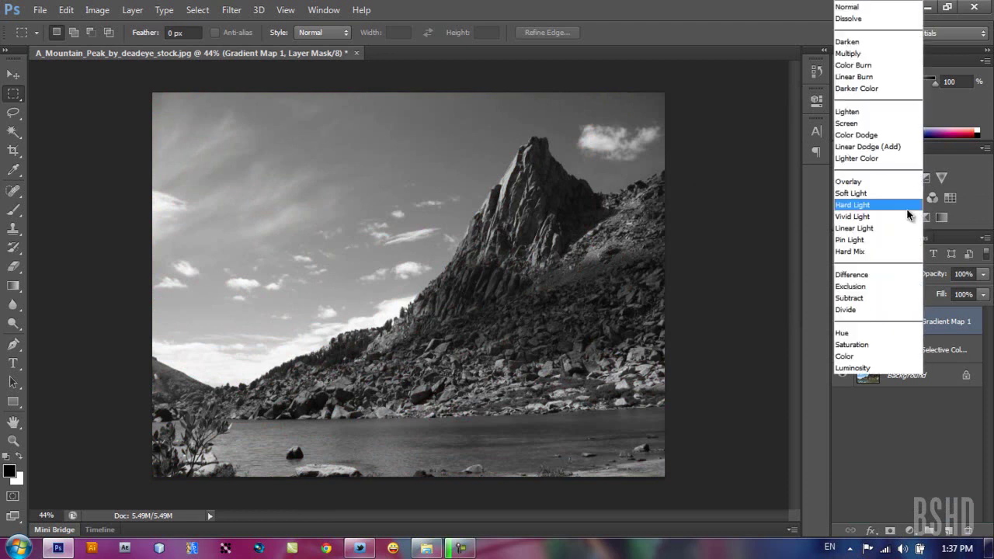
left_click(906, 50)
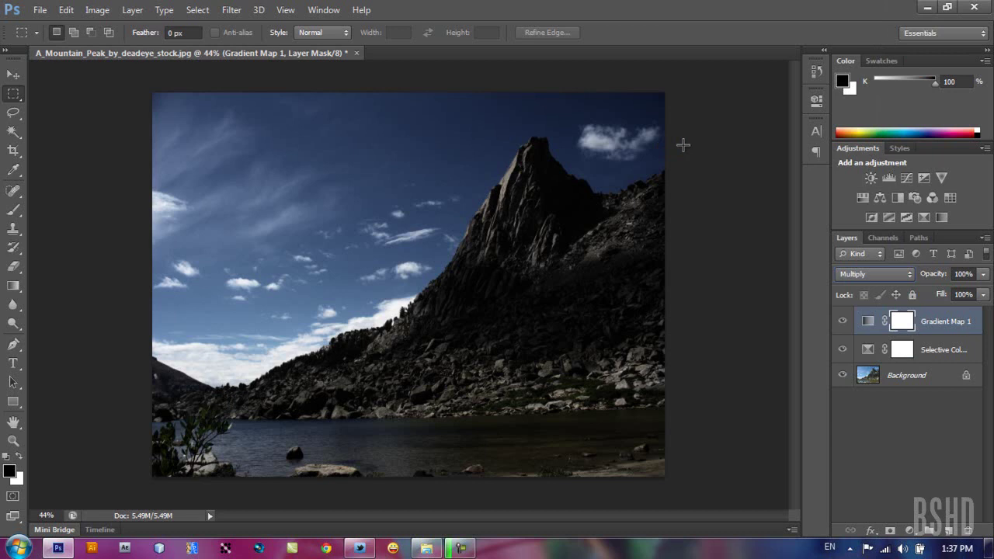
left_click(886, 274)
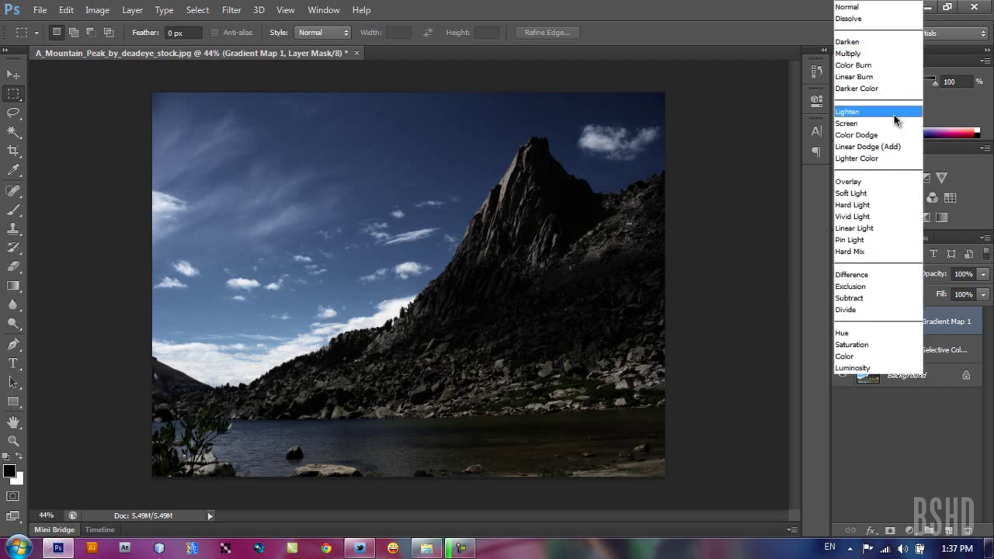
left_click(888, 181)
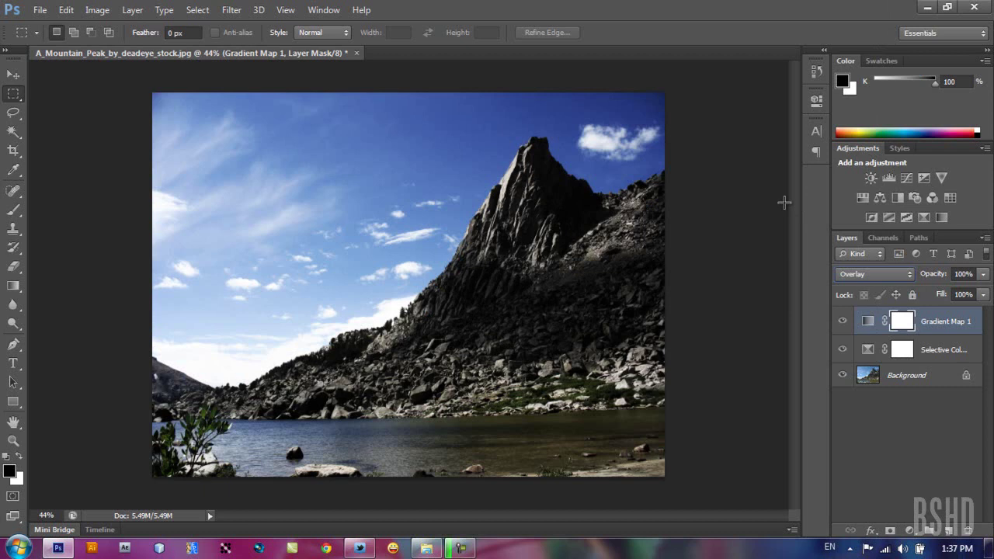
left_click(882, 278)
left_click(886, 195)
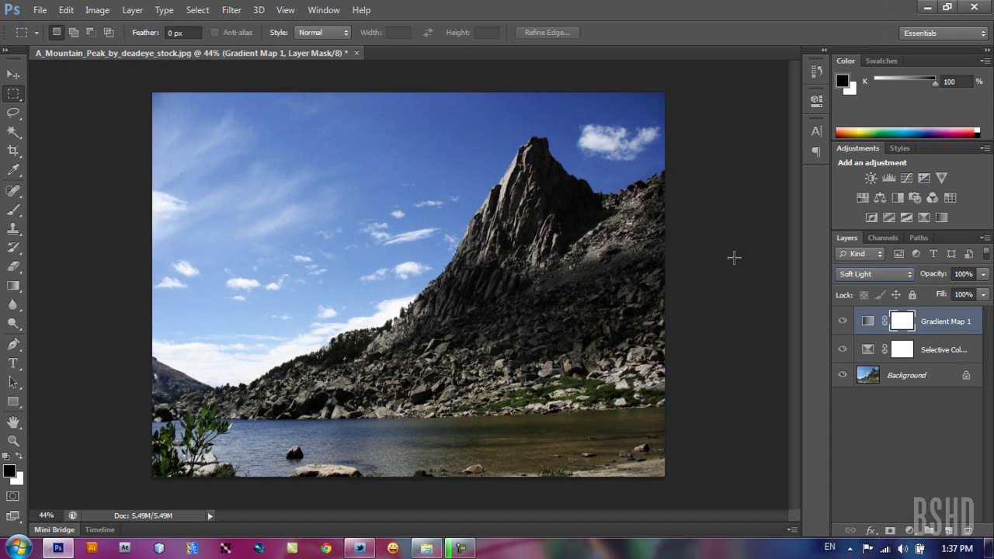
left_click(917, 532)
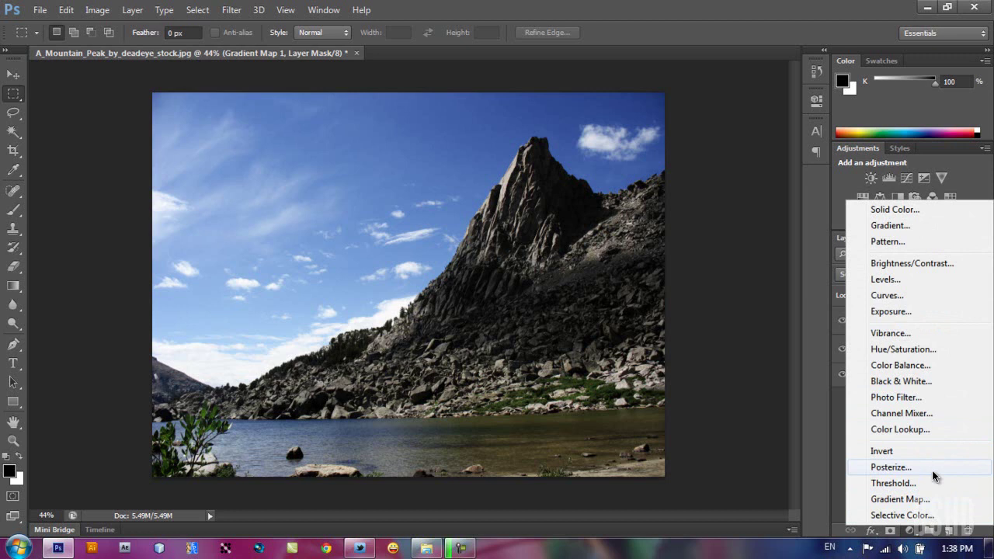
Add a Photo Filter layer with Warming Filter (85) at 66% density and close its settings
left_click(938, 397)
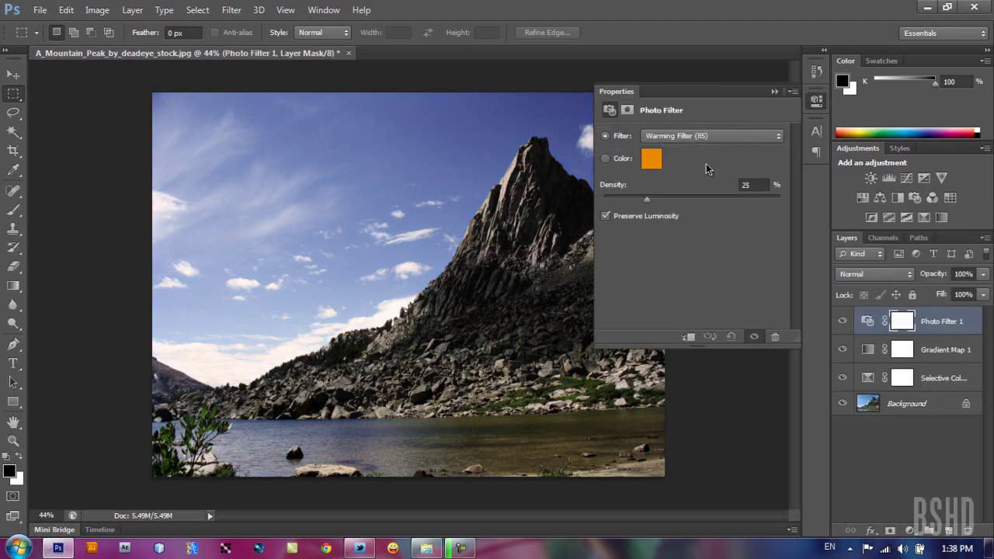
left_click(717, 137)
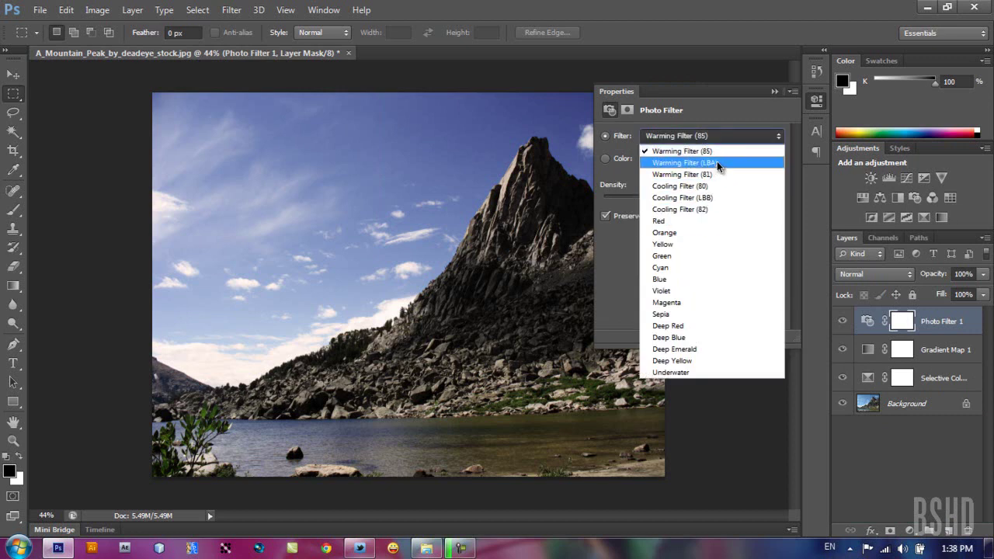
left_click(717, 163)
left_click(720, 140)
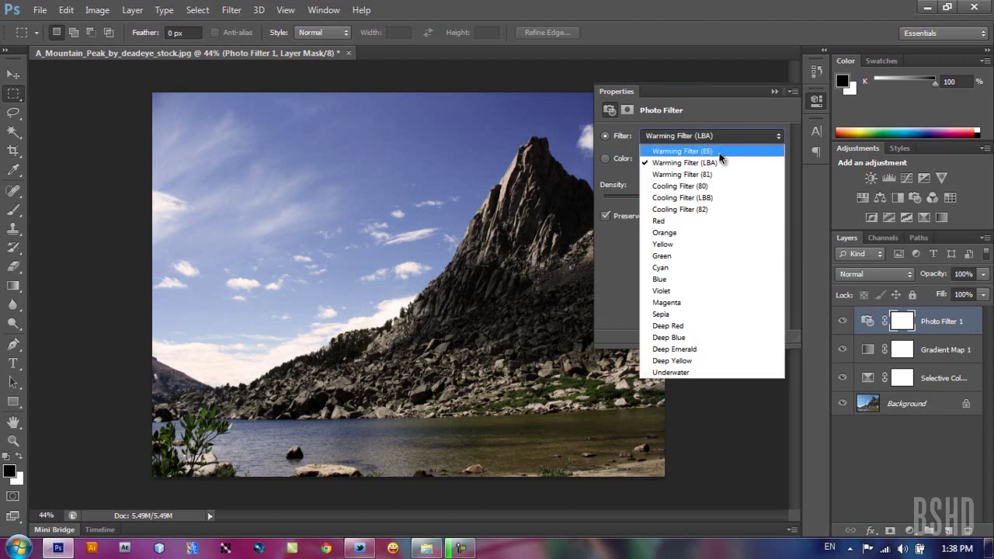
left_click(721, 152)
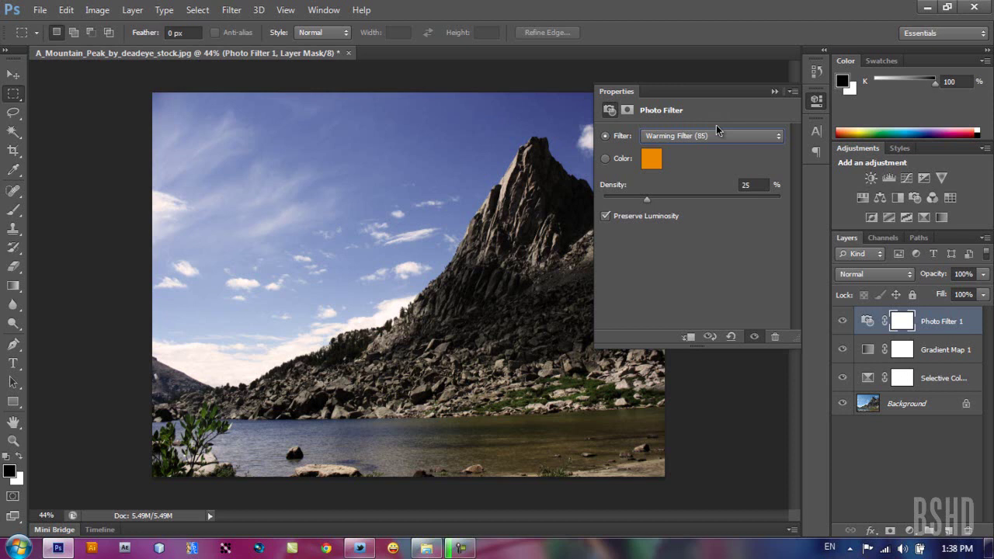
left_click_drag(651, 202, 725, 202)
left_click_drag(734, 202, 720, 201)
left_click(823, 105)
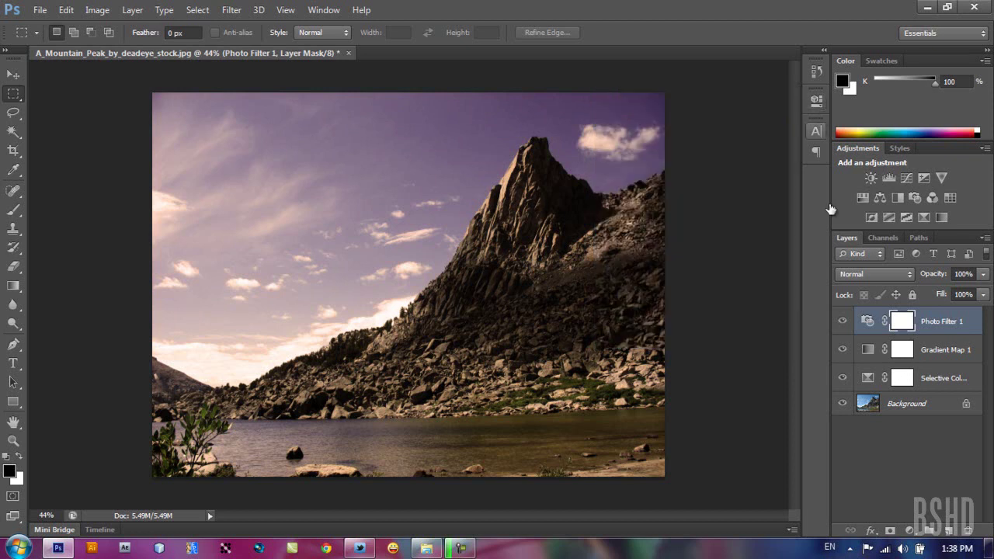
Add a Color Balance layer with midtones Cyan/Red +11, Magenta/Green -18, Yellow/Blue -12
left_click(910, 530)
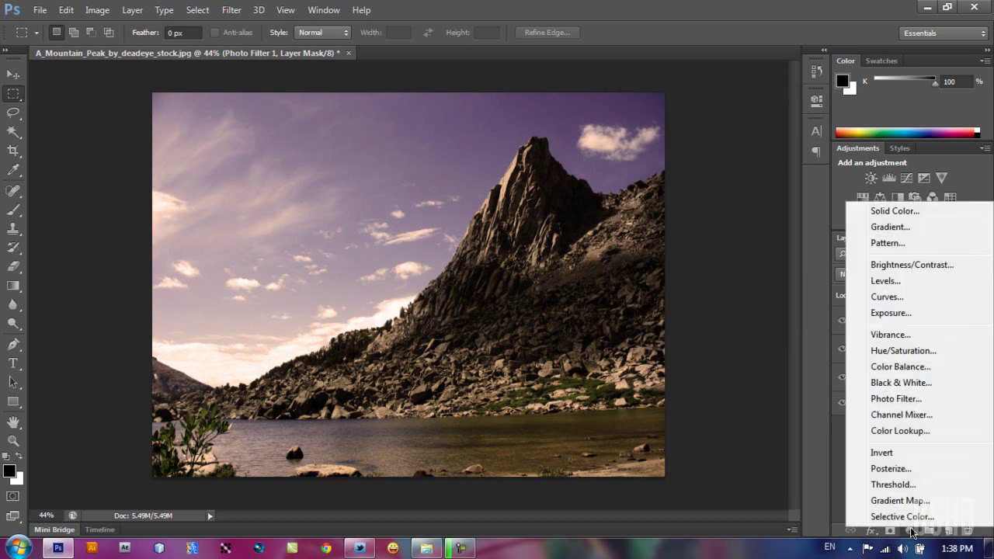
left_click(946, 367)
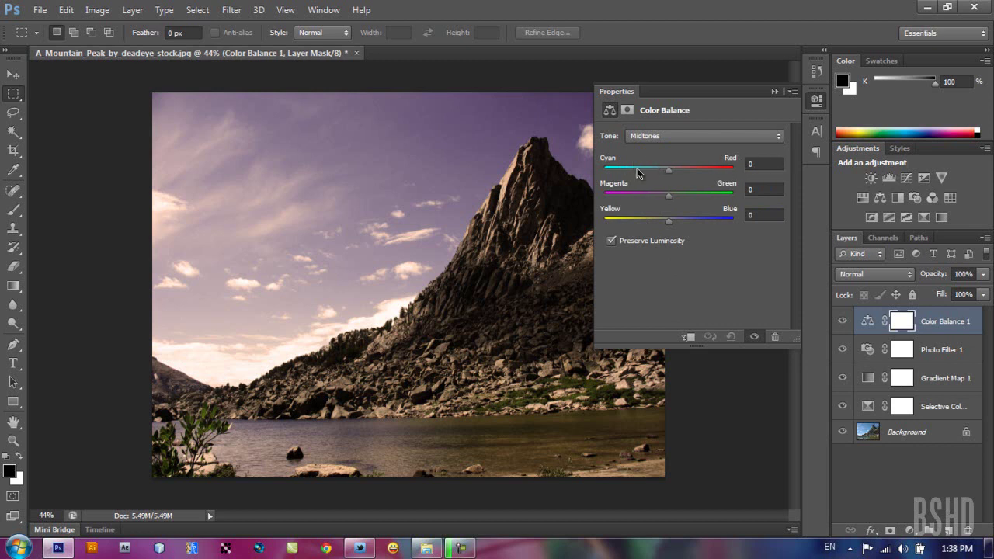
left_click_drag(668, 172, 676, 172)
left_click_drag(668, 191, 658, 199)
left_click_drag(668, 221, 662, 225)
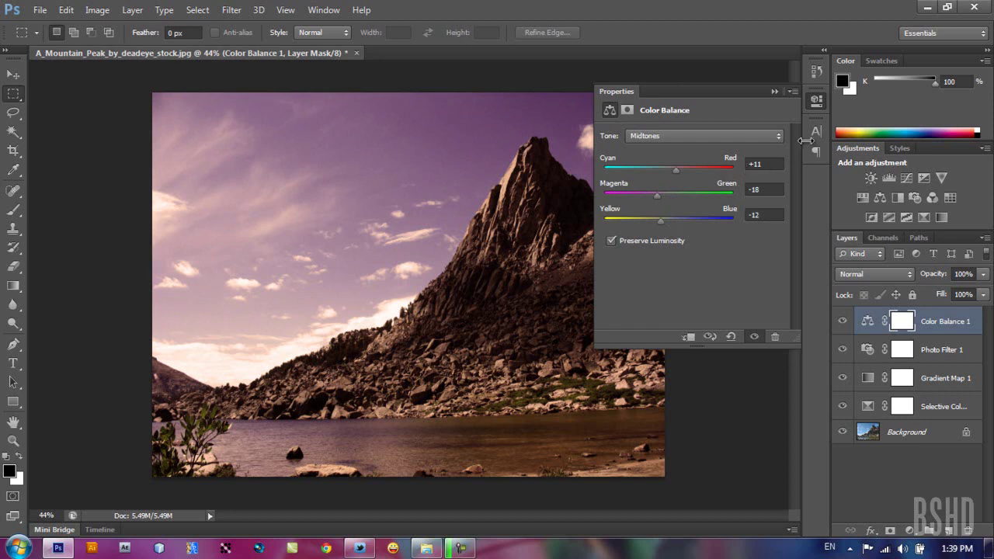
left_click(821, 101)
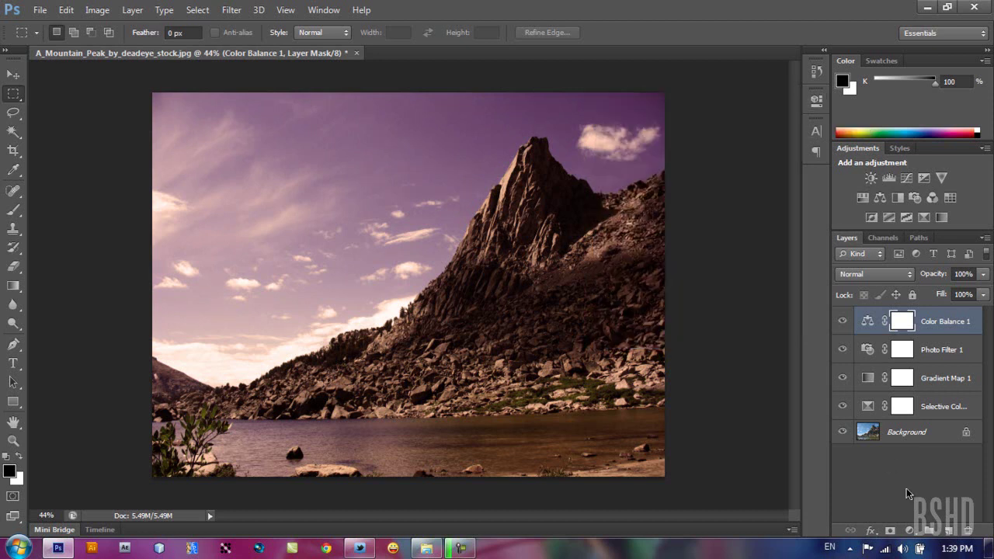
Add a Hue/Saturation layer with Saturation -24, keeping Hue and Lightness at 0
left_click(913, 533)
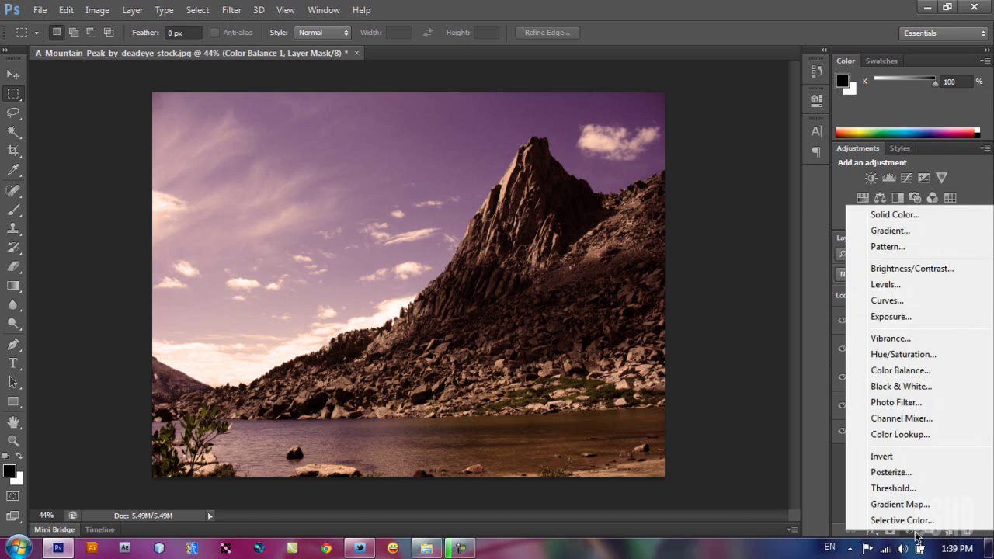
left_click(949, 353)
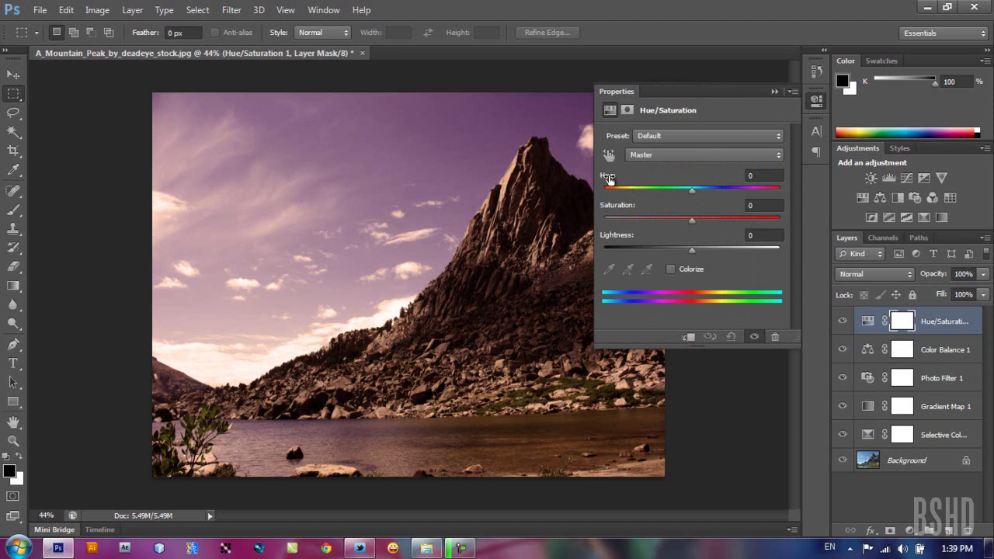
mouse_move(694, 194)
left_mouse_down()
mouse_move(736, 190)
mouse_move(628, 195)
mouse_move(703, 188)
left_mouse_up()
left_click_drag(779, 176, 730, 178)
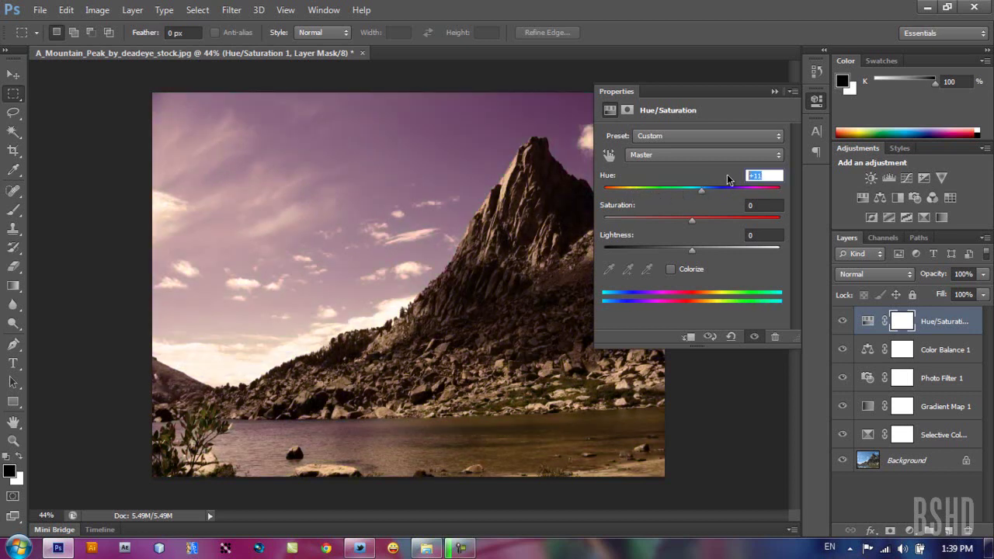
type("0")
key("Return")
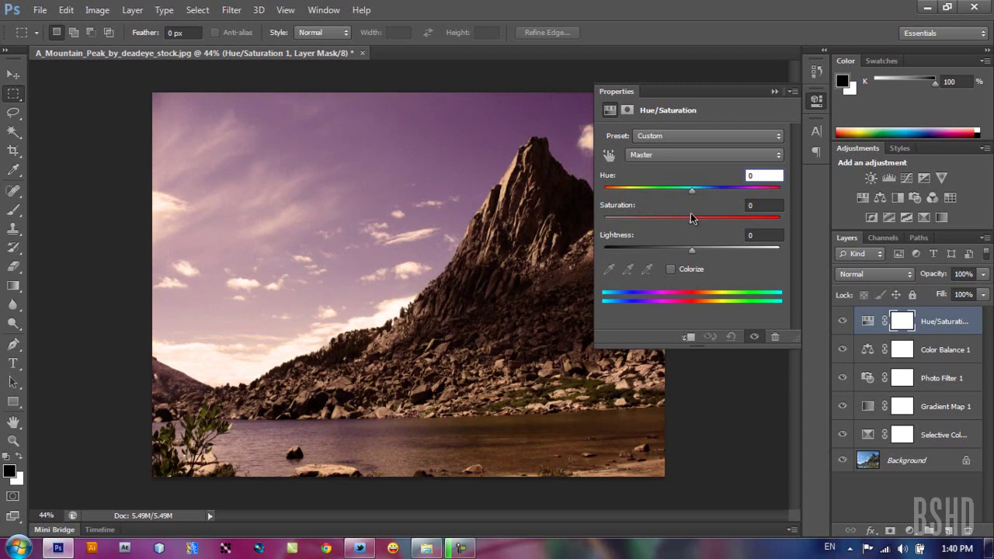
left_click_drag(692, 221, 697, 250)
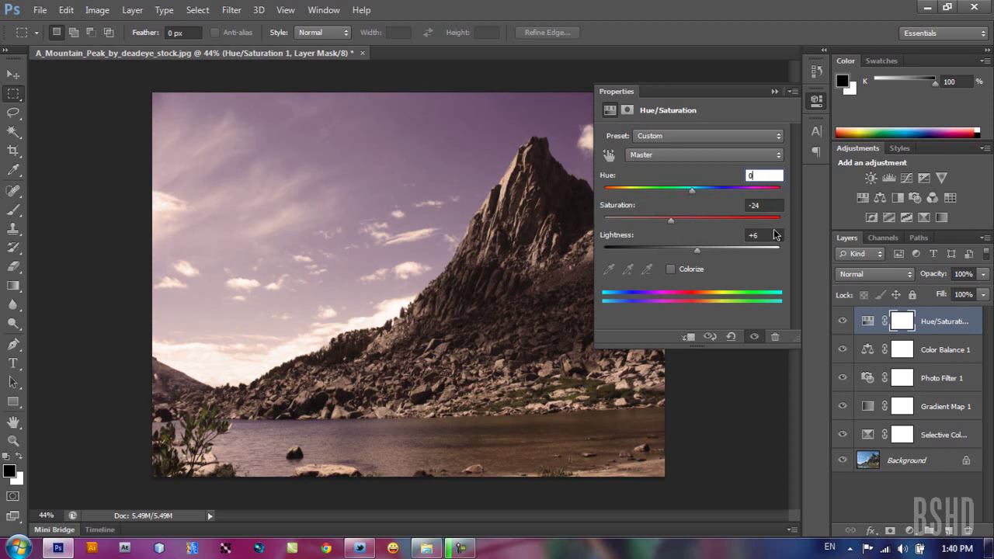
left_click(774, 235)
type("0")
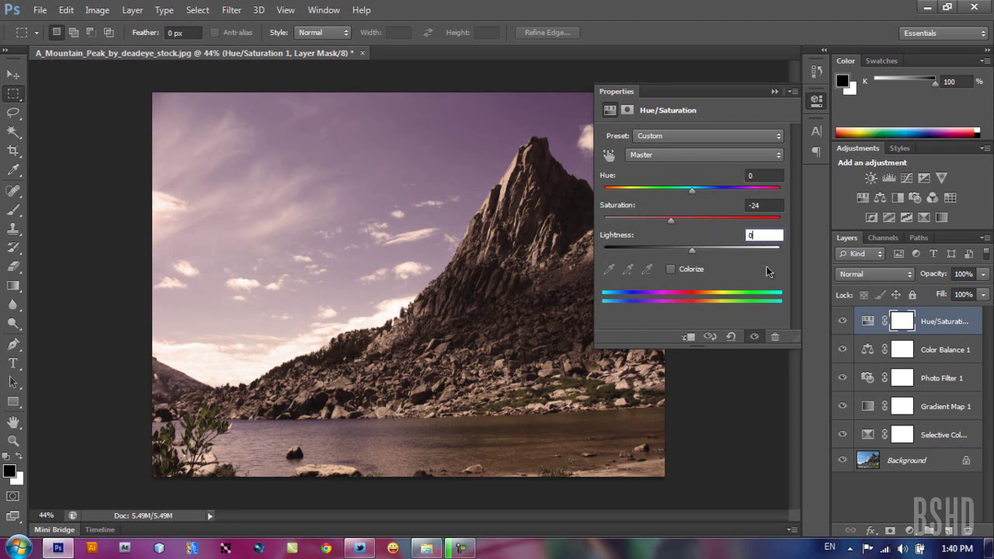
key("Return")
Add a Vibrance adjustment layer and dismiss the Windows color scheme warning
left_click(818, 100)
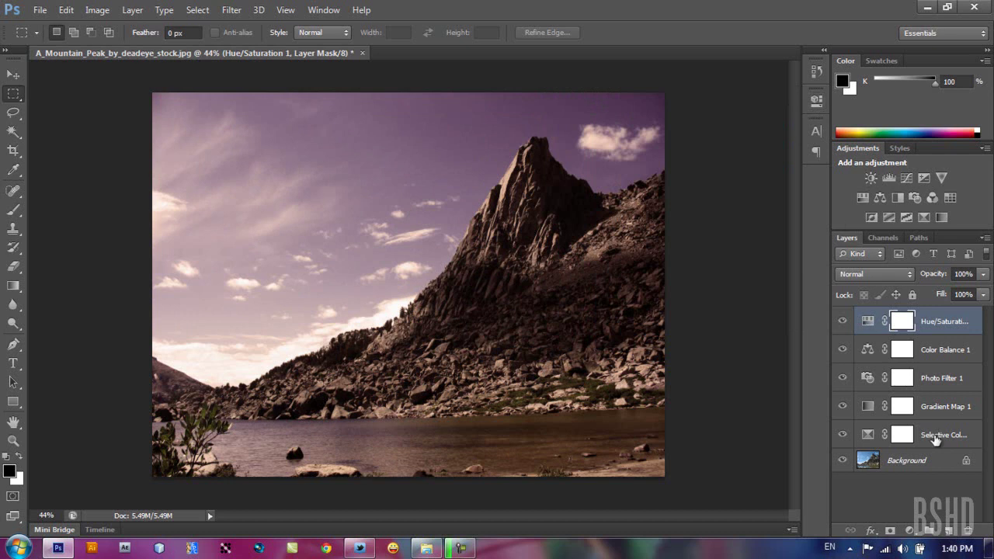
left_click(912, 531)
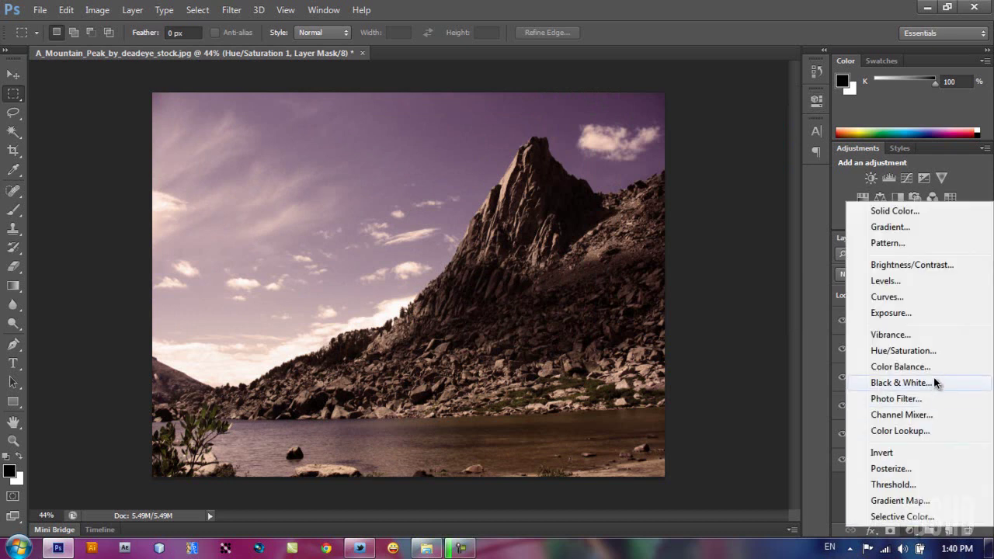
left_click(943, 335)
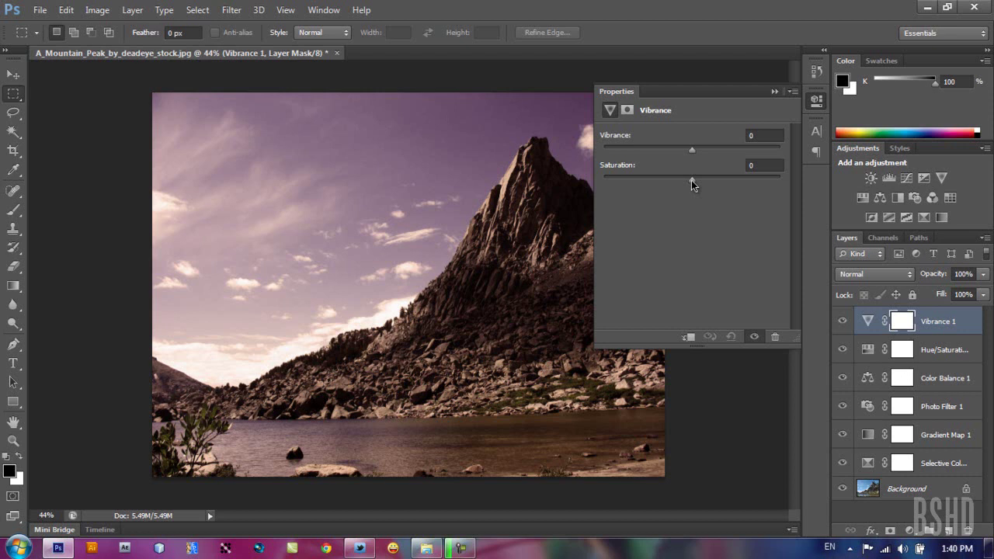
left_click_drag(691, 180, 727, 179)
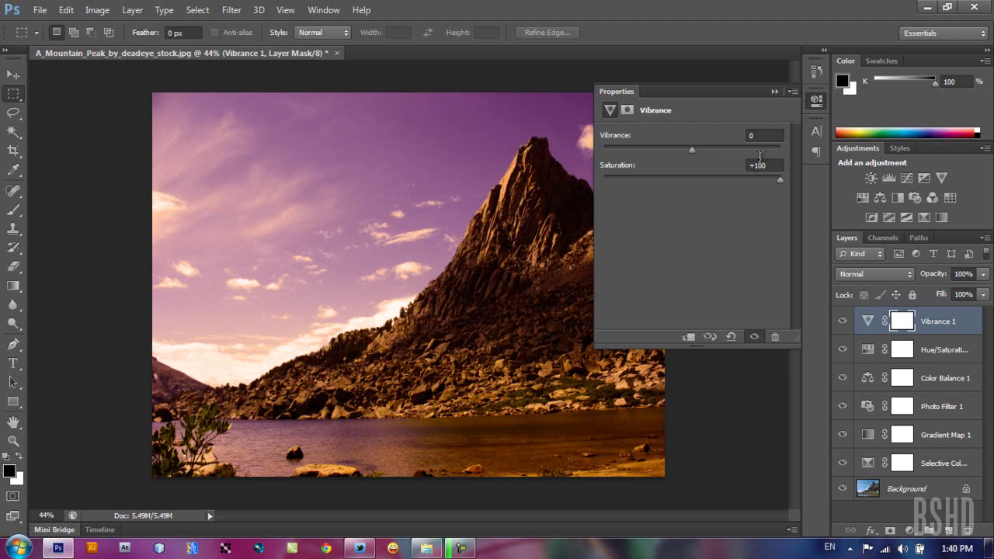
left_click(818, 101)
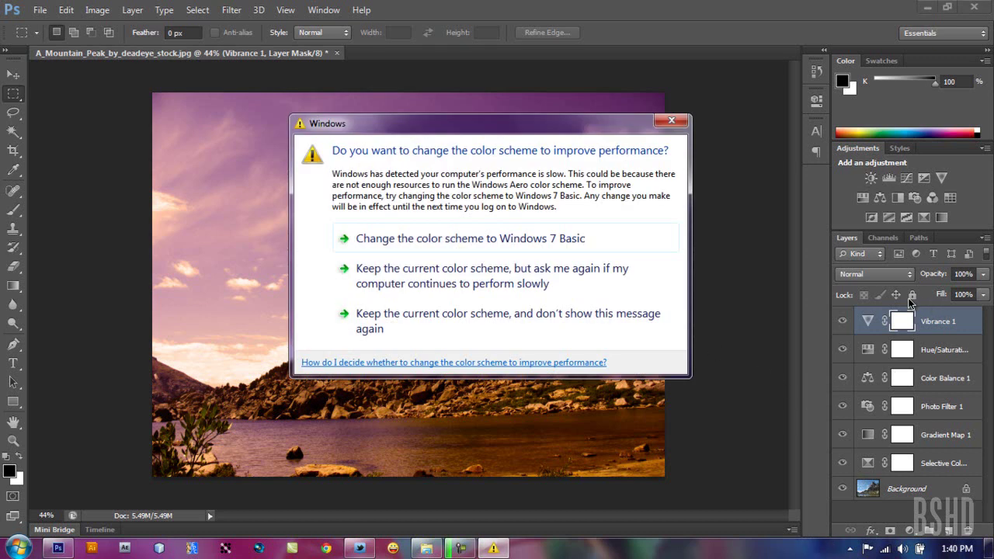
left_click(679, 123)
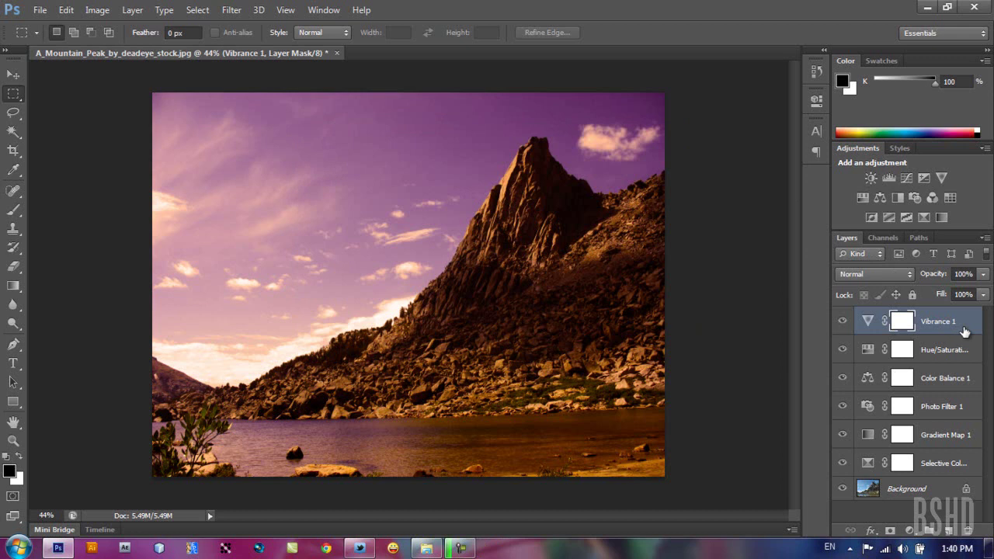
key("ctrl+2")
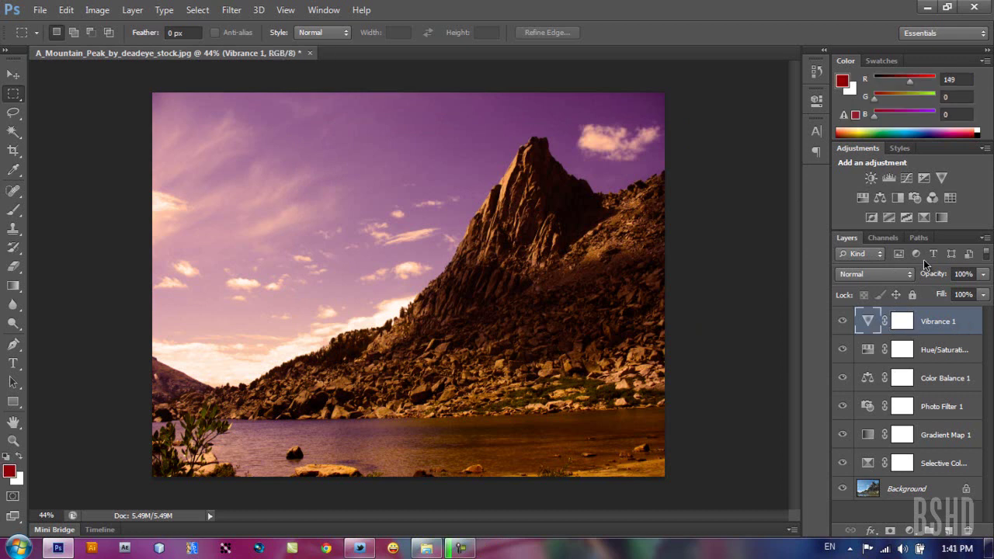
left_click(817, 101)
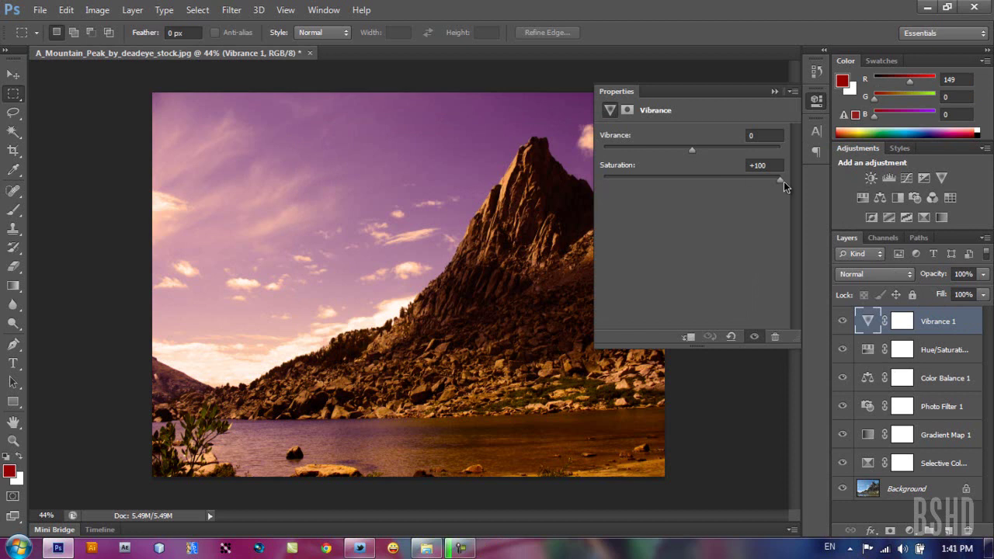
Set the Vibrance layer to Saturation 0 and Vibrance +33, then hide its settings
left_click_drag(782, 179, 694, 181)
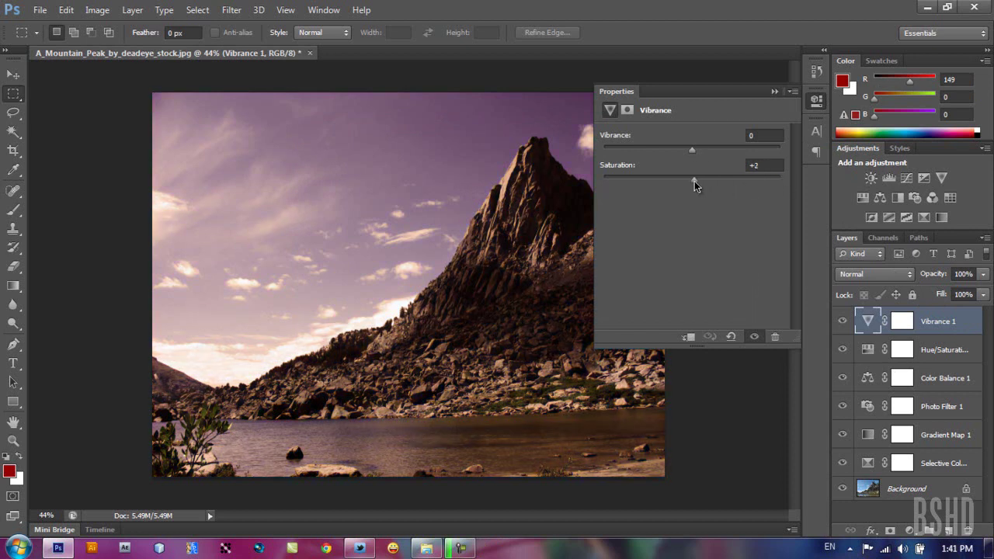
left_click(746, 166)
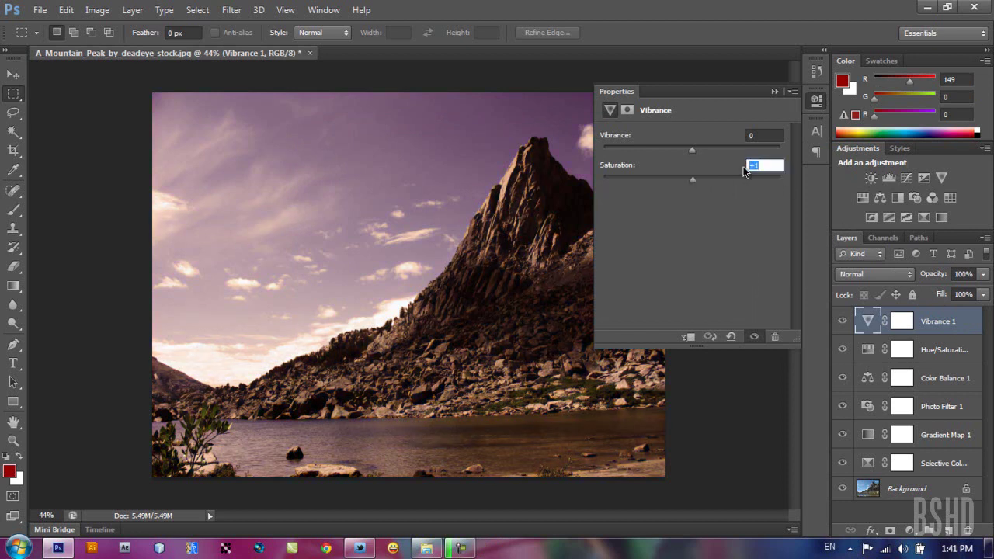
type("0")
left_click_drag(693, 150, 801, 148)
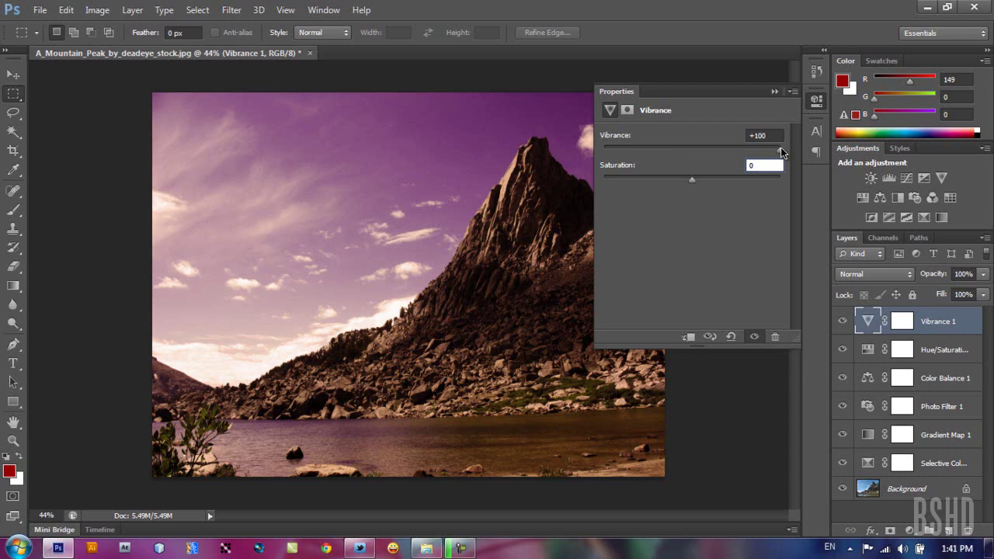
left_click_drag(781, 147, 720, 152)
left_click(819, 103)
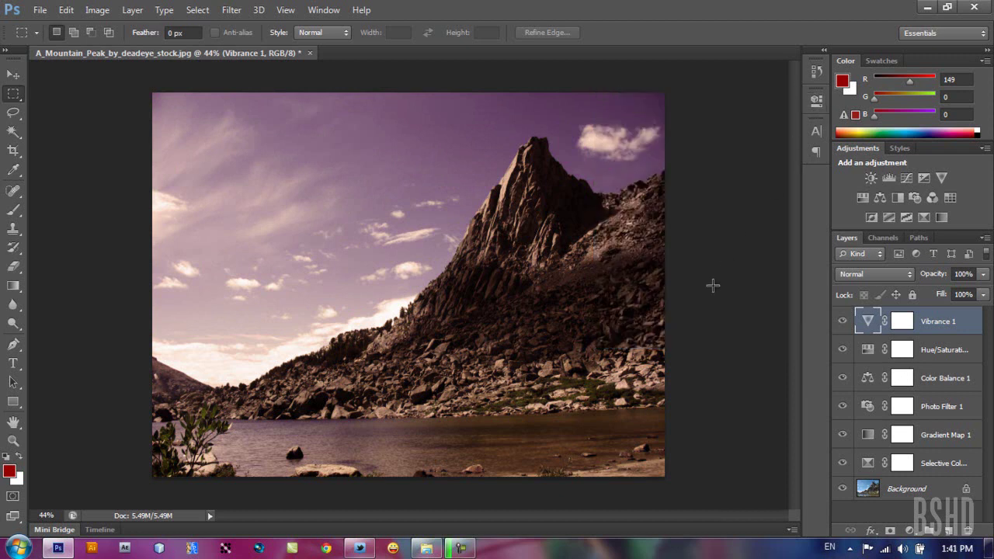
Add a Levels layer with input levels black 9, midtones 1.00 and white 239
left_click(911, 532)
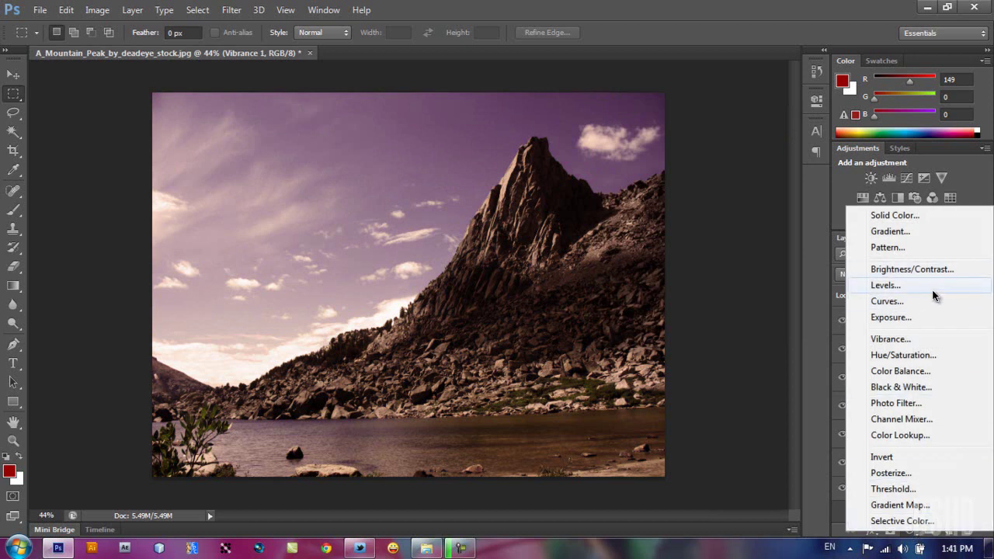
left_click(933, 289)
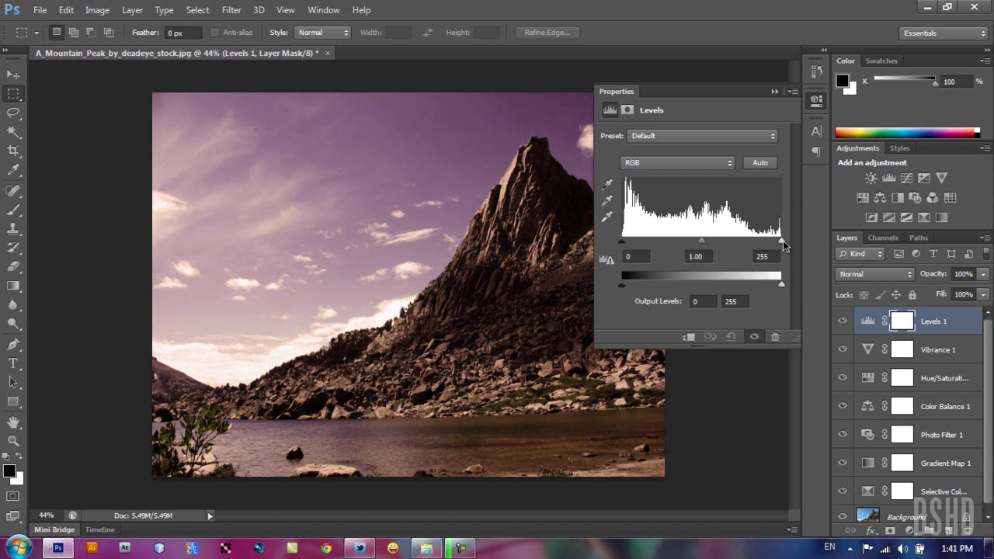
left_click_drag(782, 239, 772, 240)
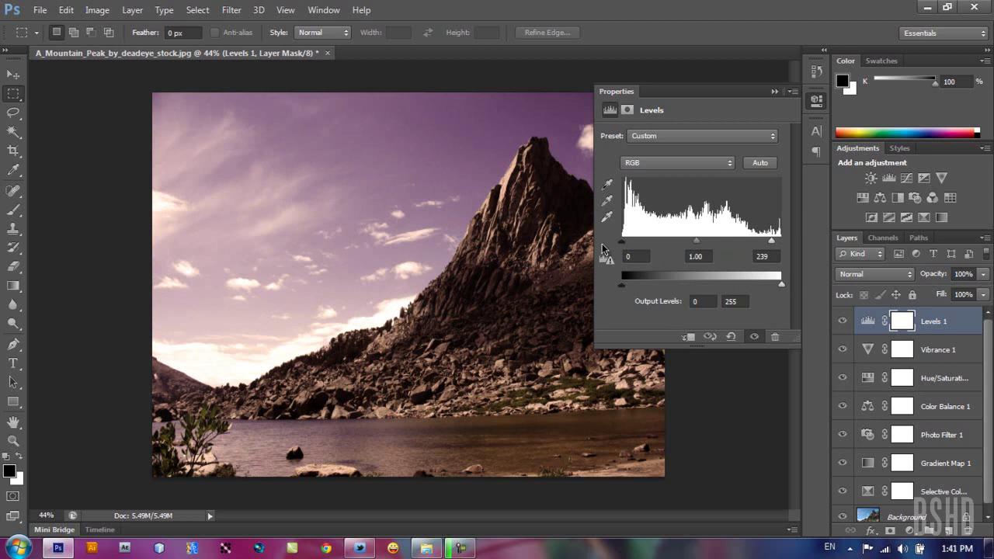
mouse_move(621, 246)
left_mouse_down()
mouse_move(632, 246)
mouse_move(618, 247)
left_mouse_up()
left_click_drag(625, 244, 629, 244)
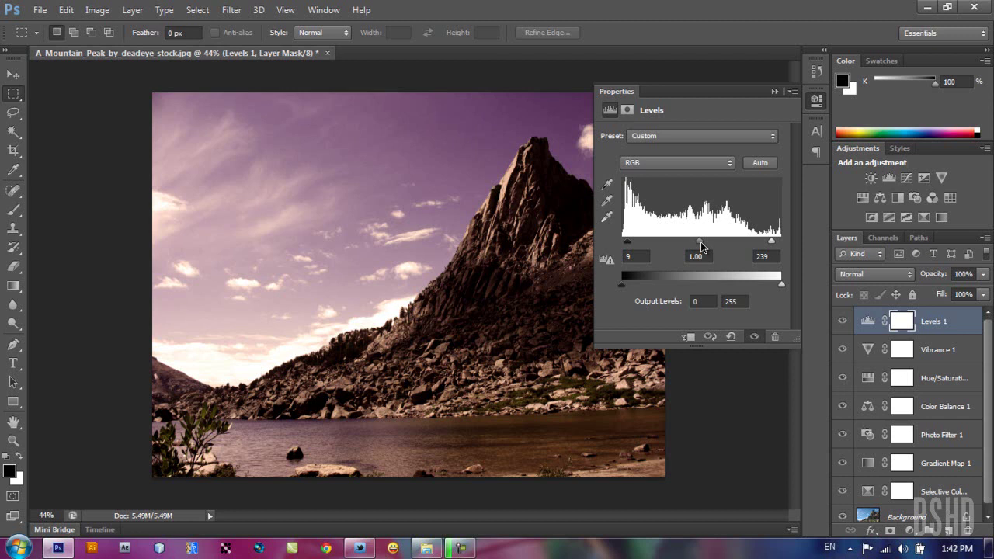
mouse_move(702, 246)
left_mouse_down()
mouse_move(690, 248)
mouse_move(700, 246)
left_mouse_up()
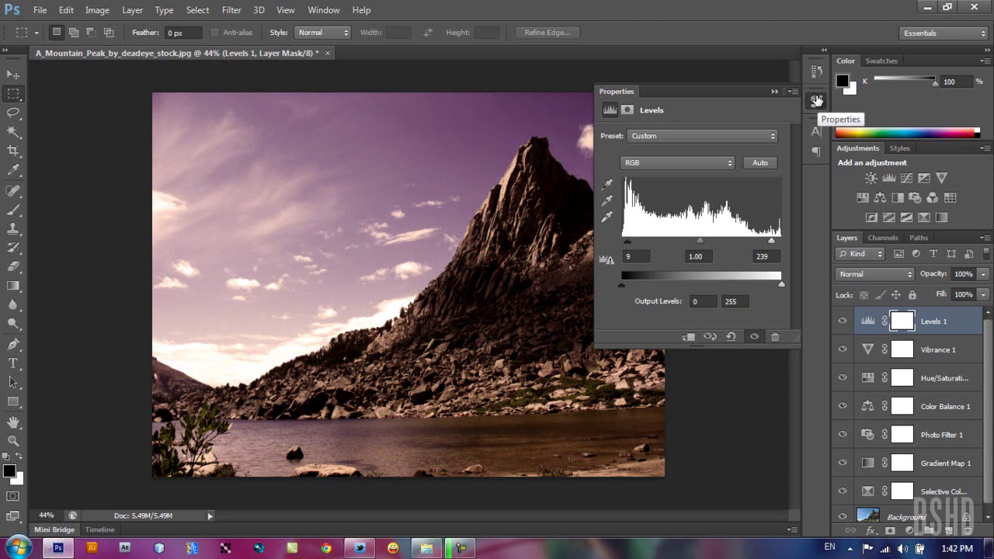
Add a Brightness/Contrast layer with Brightness 12 and Contrast 26
left_click(816, 100)
left_click(909, 531)
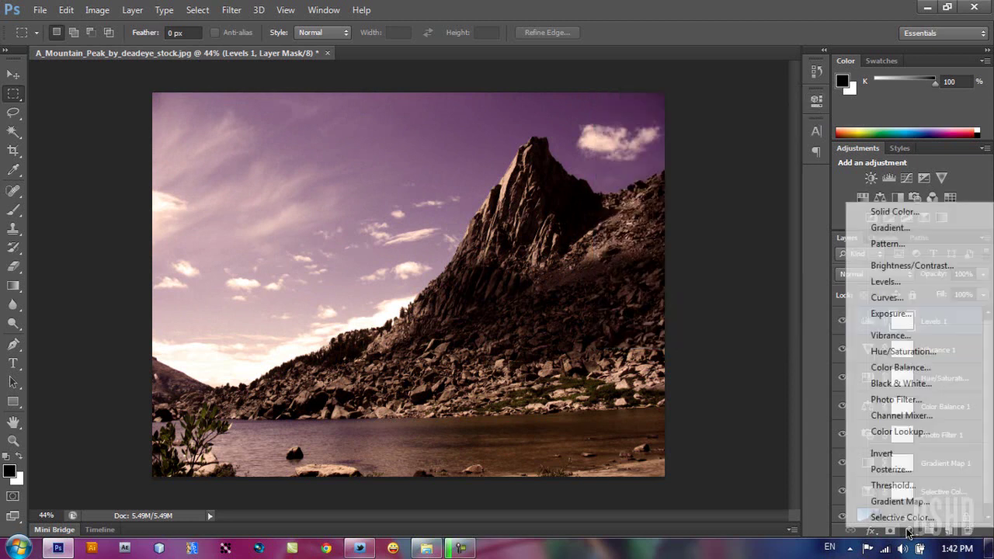
left_click(932, 267)
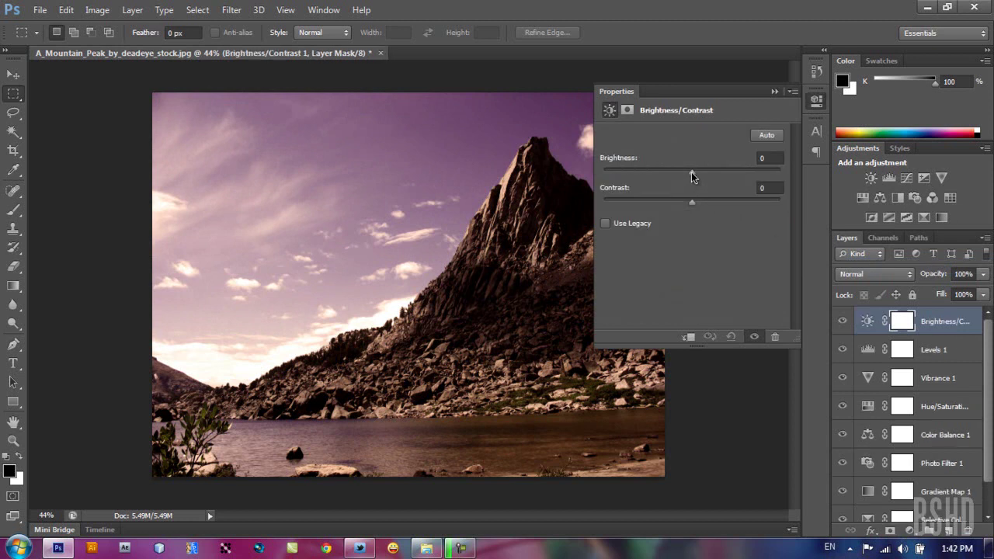
mouse_move(691, 171)
left_mouse_down()
mouse_move(738, 172)
mouse_move(651, 171)
mouse_move(693, 172)
left_mouse_up()
mouse_move(692, 202)
left_mouse_down()
mouse_move(720, 203)
mouse_move(664, 204)
mouse_move(694, 203)
left_mouse_up()
left_click(817, 99)
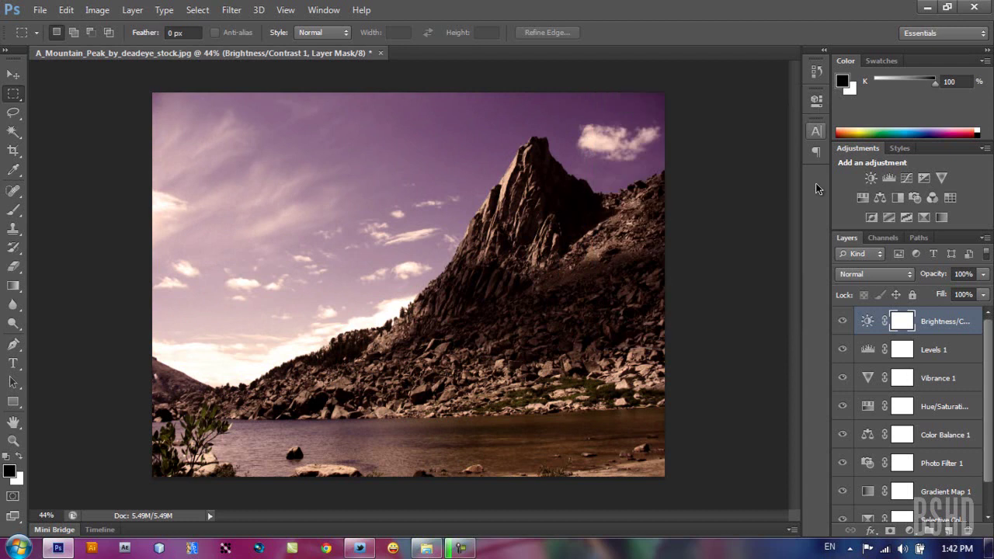